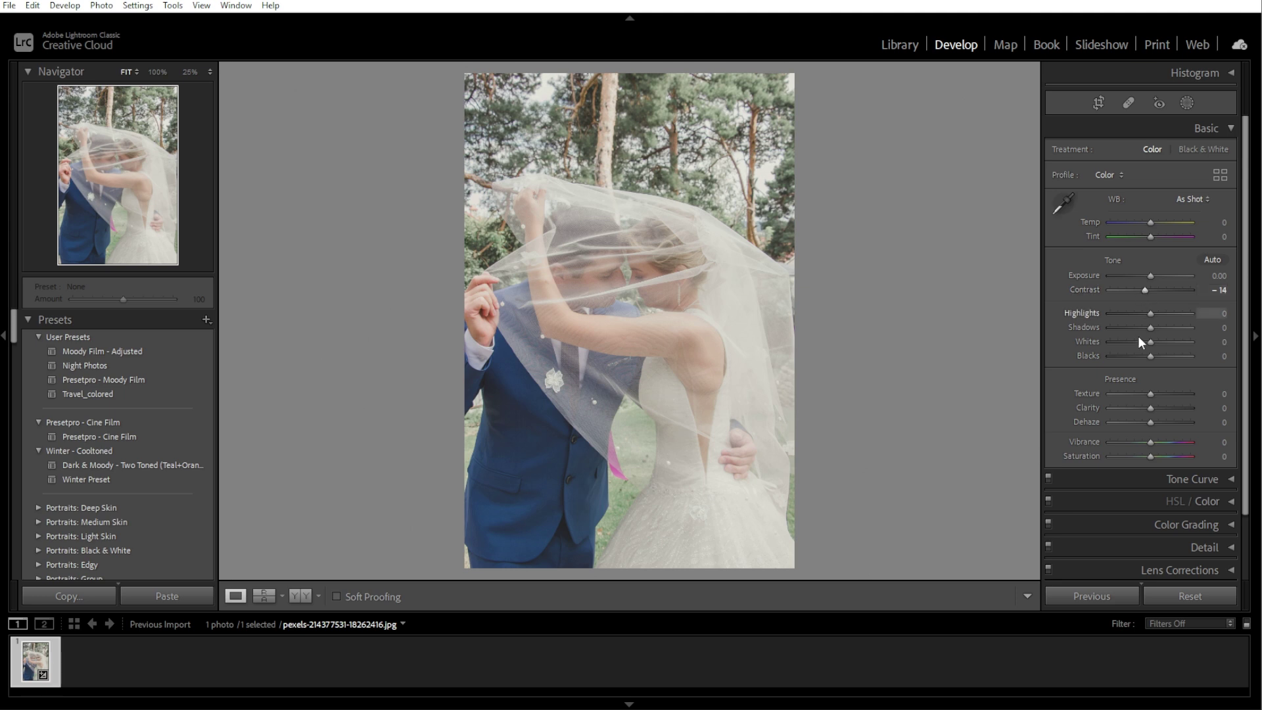
Step: Set Blacks to +30, Shadows to +18, Highlights to -12, Whites to -14 and Exposure to +0.09
{"action": "left_click_drag", "start_coordinate": [1154, 356], "coordinate": [1161, 328]}
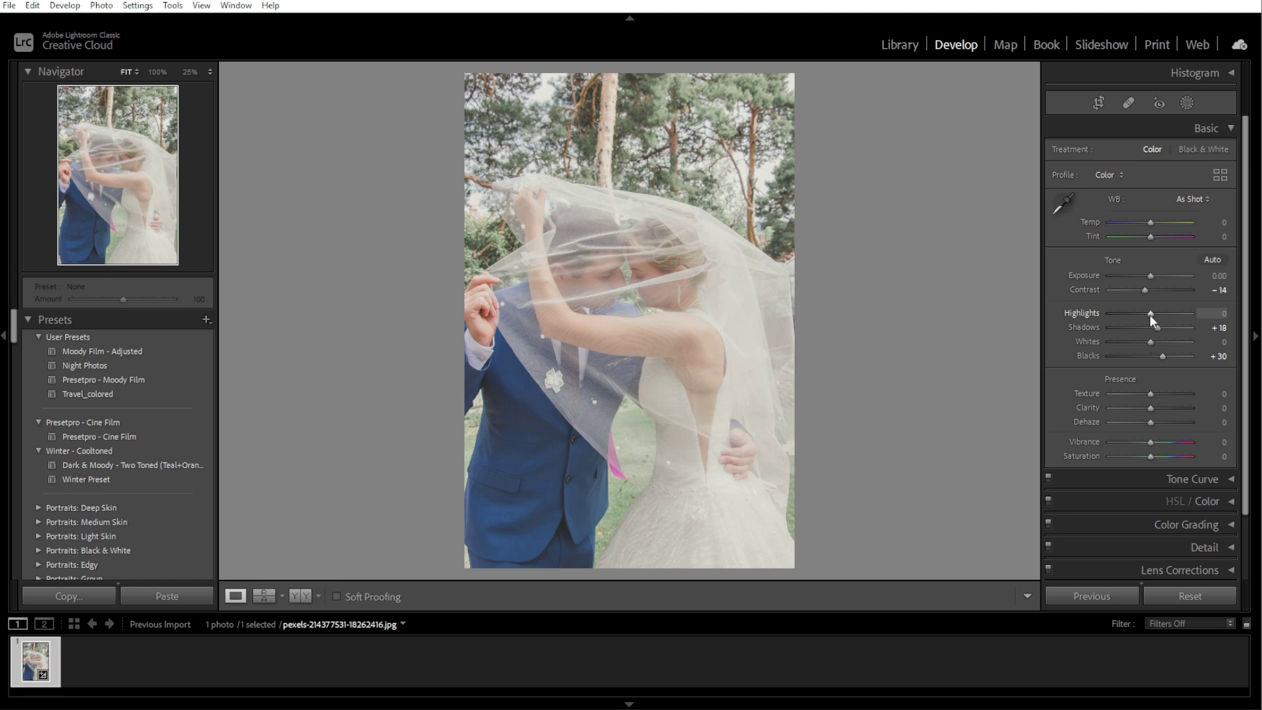
{"action": "left_click_drag", "start_coordinate": [1150, 315], "coordinate": [1145, 313]}
{"action": "left_click_drag", "start_coordinate": [1151, 275], "coordinate": [1150, 275]}
{"action": "left_click", "coordinate": [1229, 126]}
Step: Shape the tone curve: lift the black point to output 13, lower the midtones slightly and move the white point to input 225
{"action": "left_click", "coordinate": [1231, 152]}
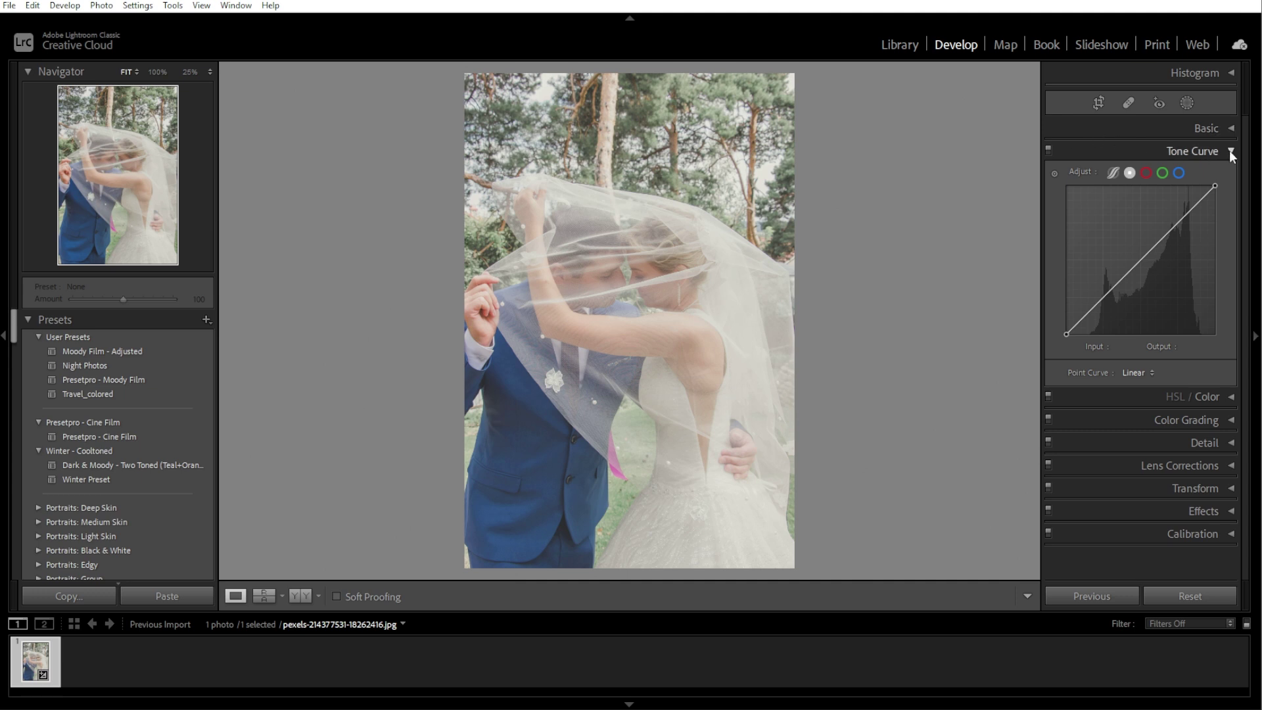
{"action": "left_click_drag", "start_coordinate": [1065, 333], "coordinate": [1066, 326]}
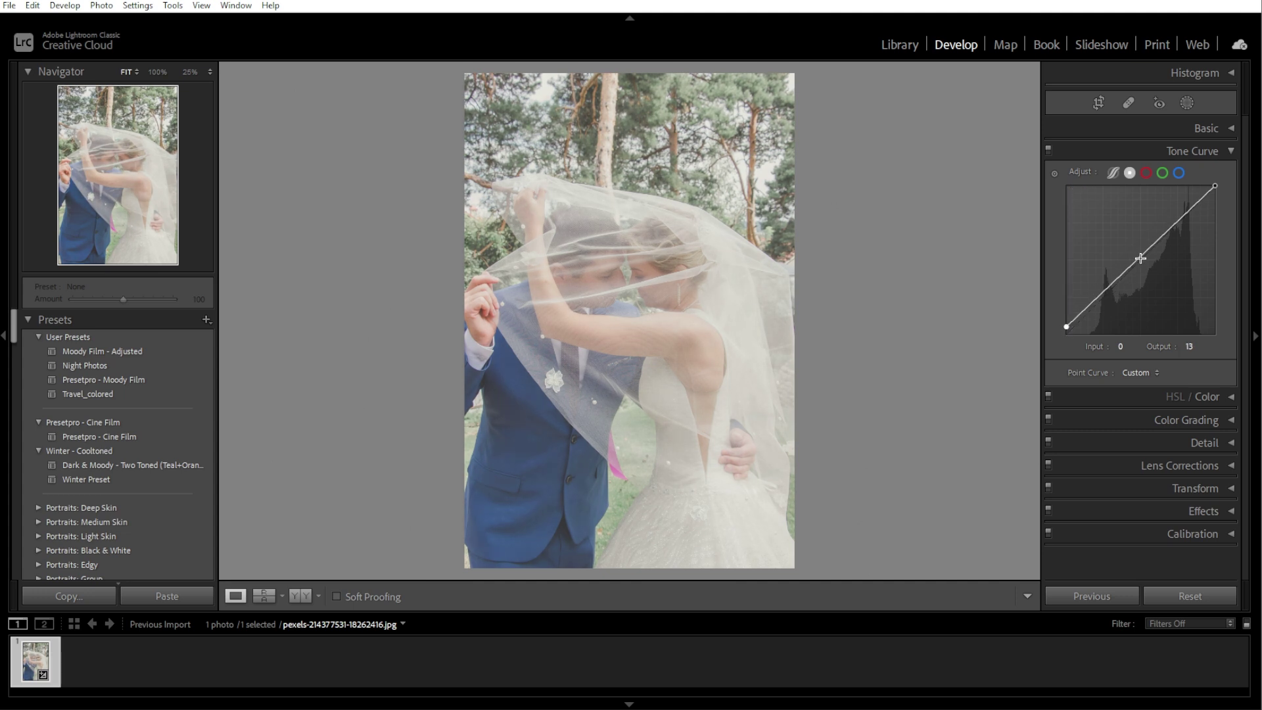
{"action": "left_click_drag", "start_coordinate": [1140, 258], "coordinate": [1144, 266]}
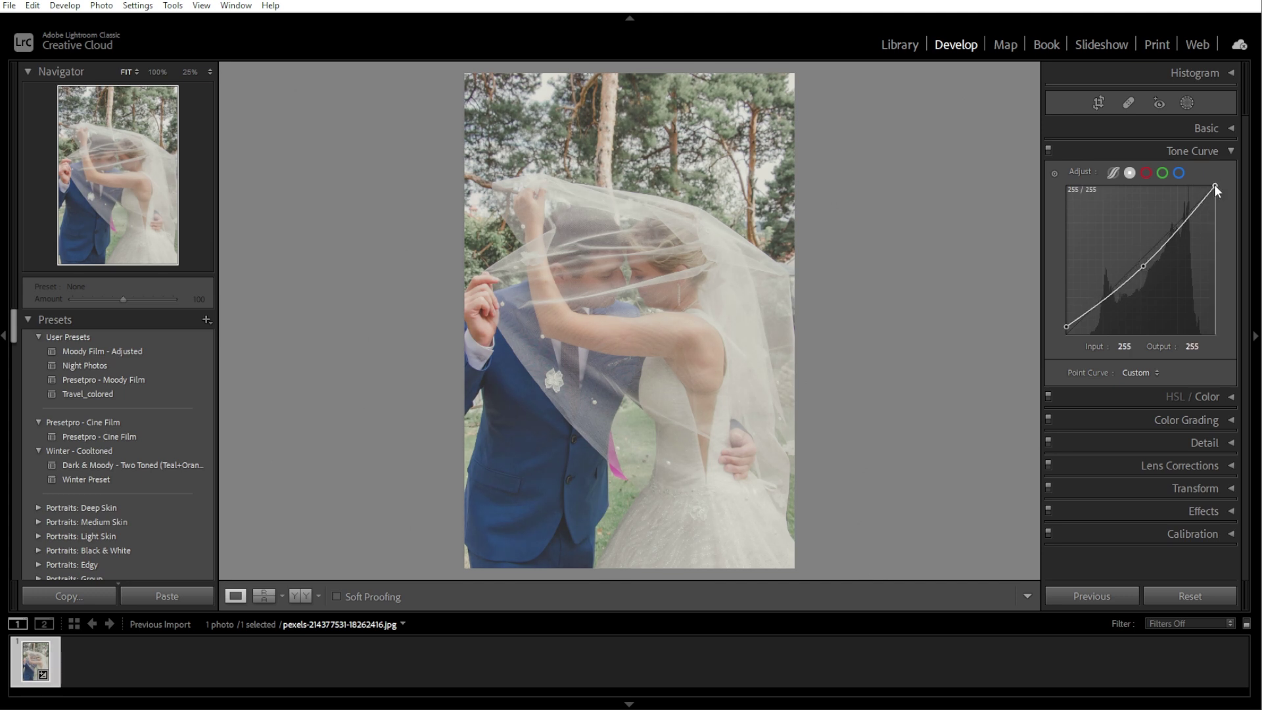
{"action": "left_click_drag", "start_coordinate": [1216, 188], "coordinate": [1199, 187]}
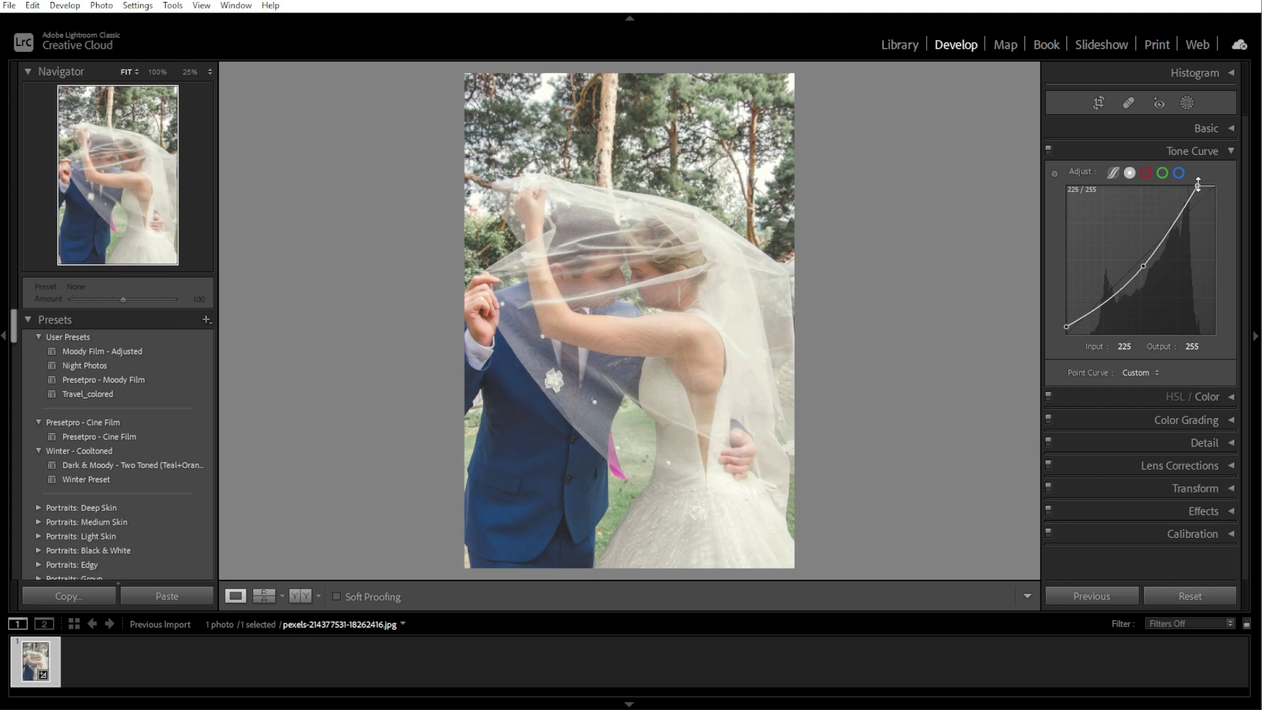
{"action": "left_click", "coordinate": [1230, 155]}
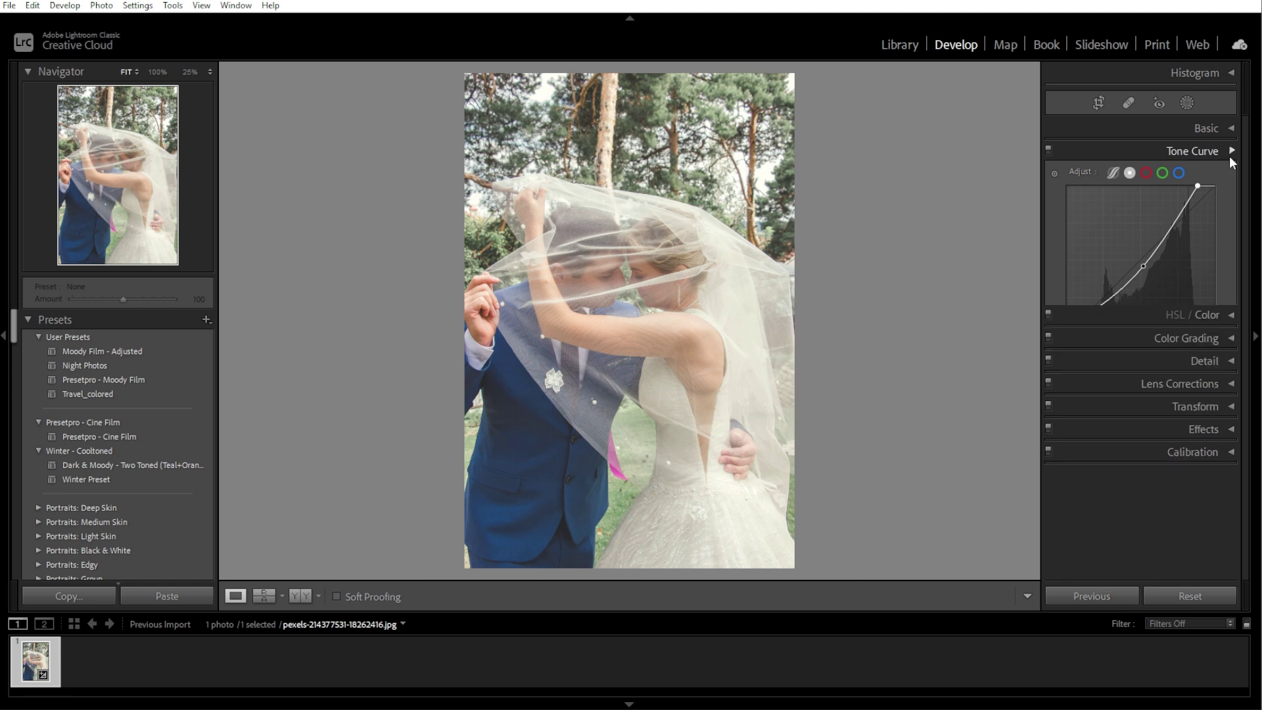
Step: Set the Orange saturation to -20 and reduce the Red saturation by a similar amount
{"action": "left_click", "coordinate": [1229, 171]}
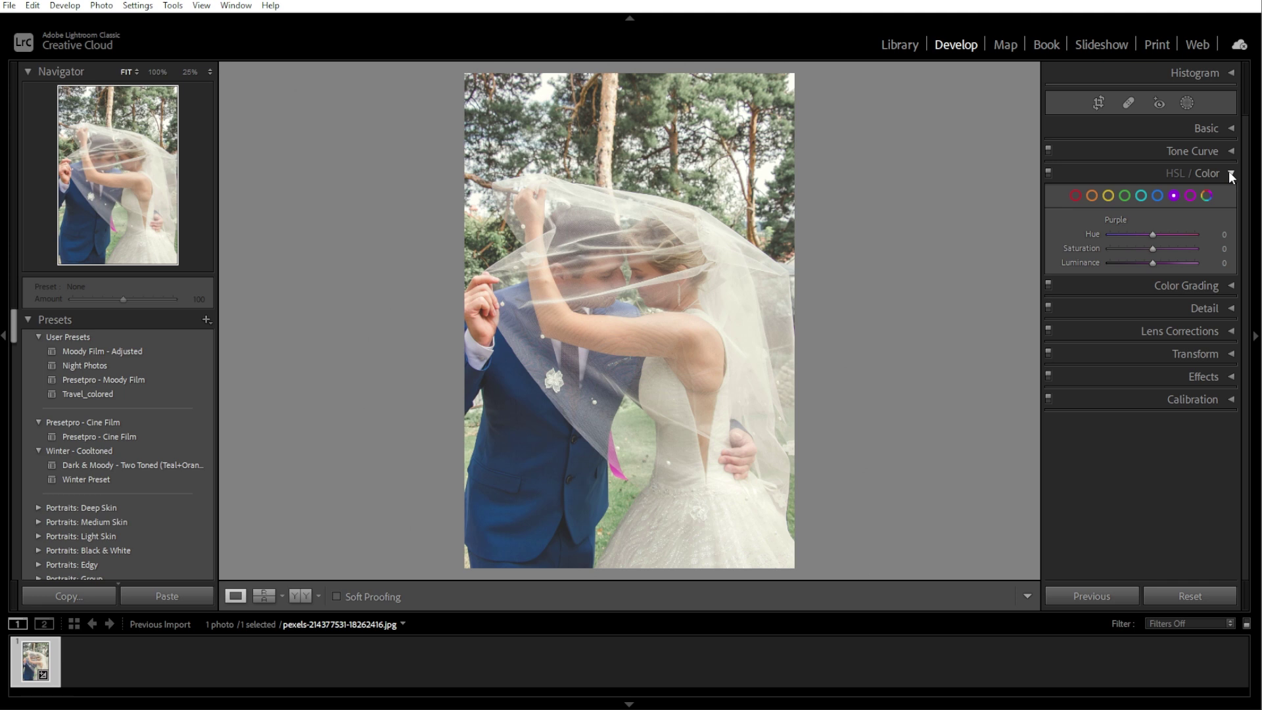
{"action": "left_click", "coordinate": [1090, 196]}
{"action": "left_click_drag", "start_coordinate": [1151, 250], "coordinate": [1144, 250]}
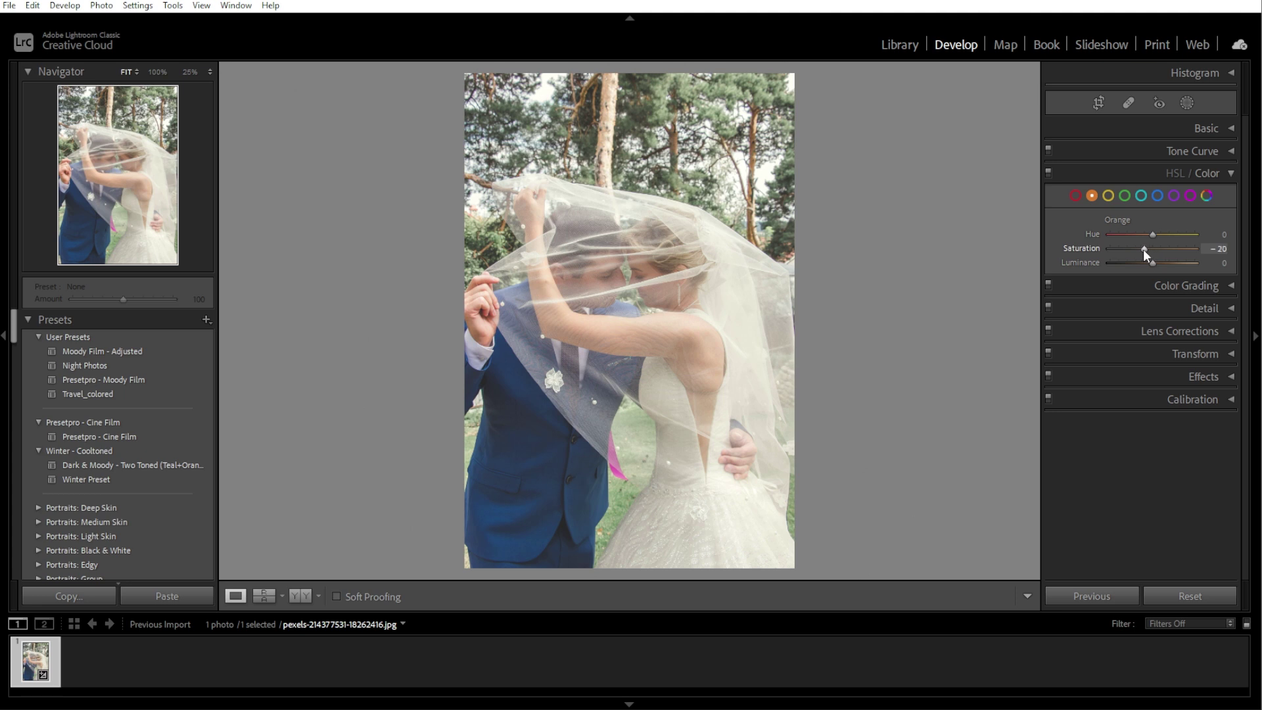
{"action": "left_click", "coordinate": [1076, 196]}
{"action": "left_click_drag", "start_coordinate": [1151, 249], "coordinate": [1142, 249]}
Step: Set the Blue saturation to -15 and the Green saturation to -17
{"action": "left_click", "coordinate": [1109, 196]}
{"action": "left_click", "coordinate": [1158, 196]}
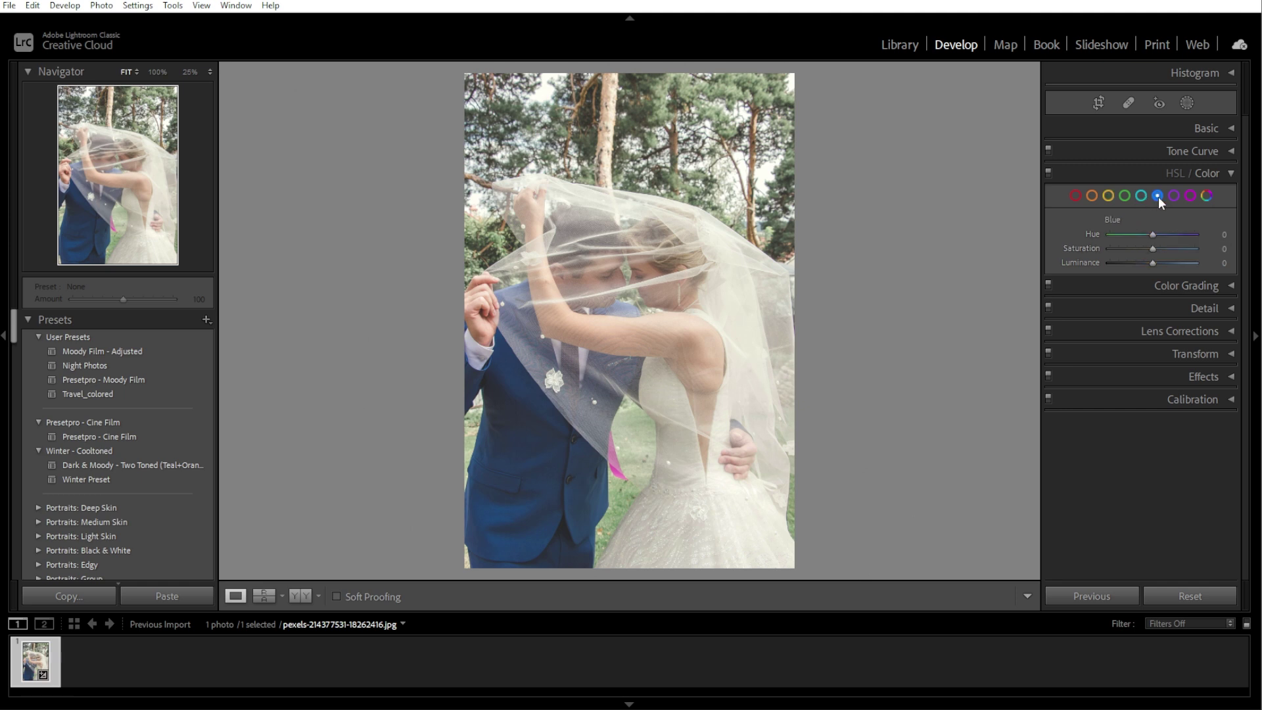
{"action": "left_click_drag", "start_coordinate": [1152, 248], "coordinate": [1146, 247]}
{"action": "left_click", "coordinate": [1124, 195]}
{"action": "left_click_drag", "start_coordinate": [1152, 250], "coordinate": [1145, 253]}
Step: Raise the Yellow luminance moderately, and set the Blue luminance to +30 and the Green luminance to +55
{"action": "left_click", "coordinate": [1108, 195]}
{"action": "left_click_drag", "start_coordinate": [1152, 263], "coordinate": [1162, 263]}
{"action": "left_click", "coordinate": [1092, 195]}
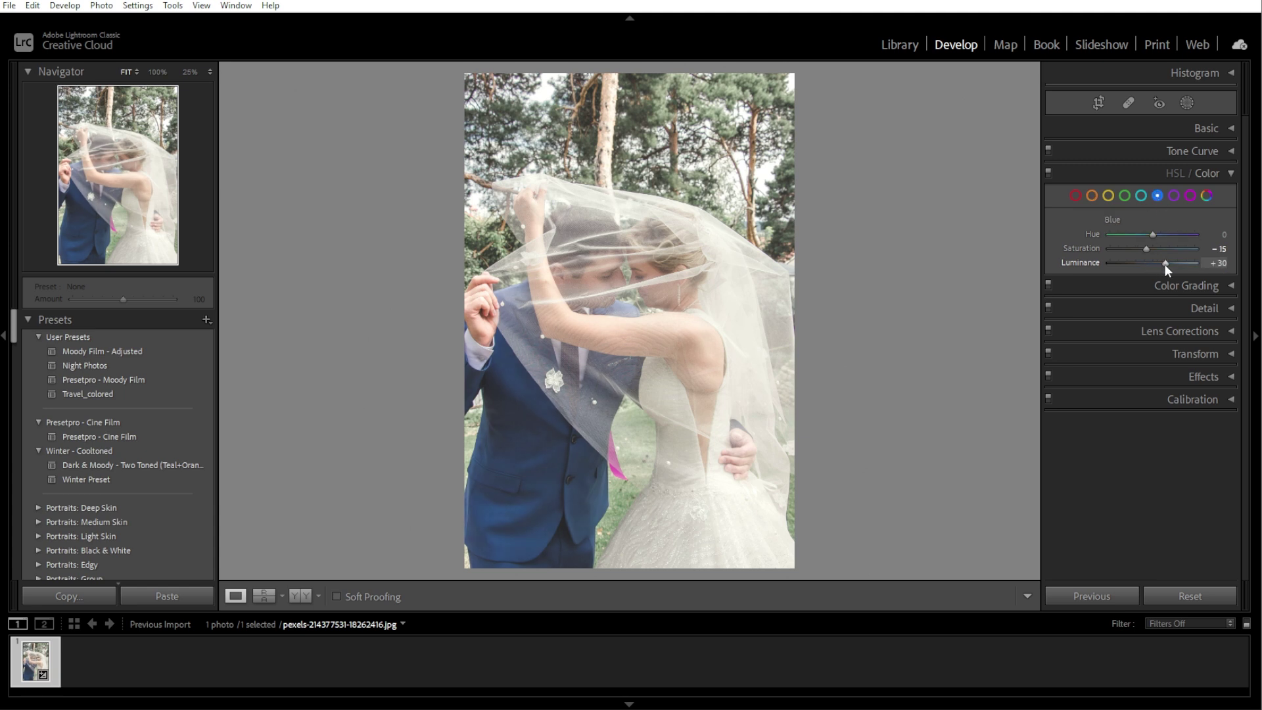
{"action": "left_click", "coordinate": [1125, 196]}
{"action": "left_click_drag", "start_coordinate": [1152, 262], "coordinate": [1175, 266]}
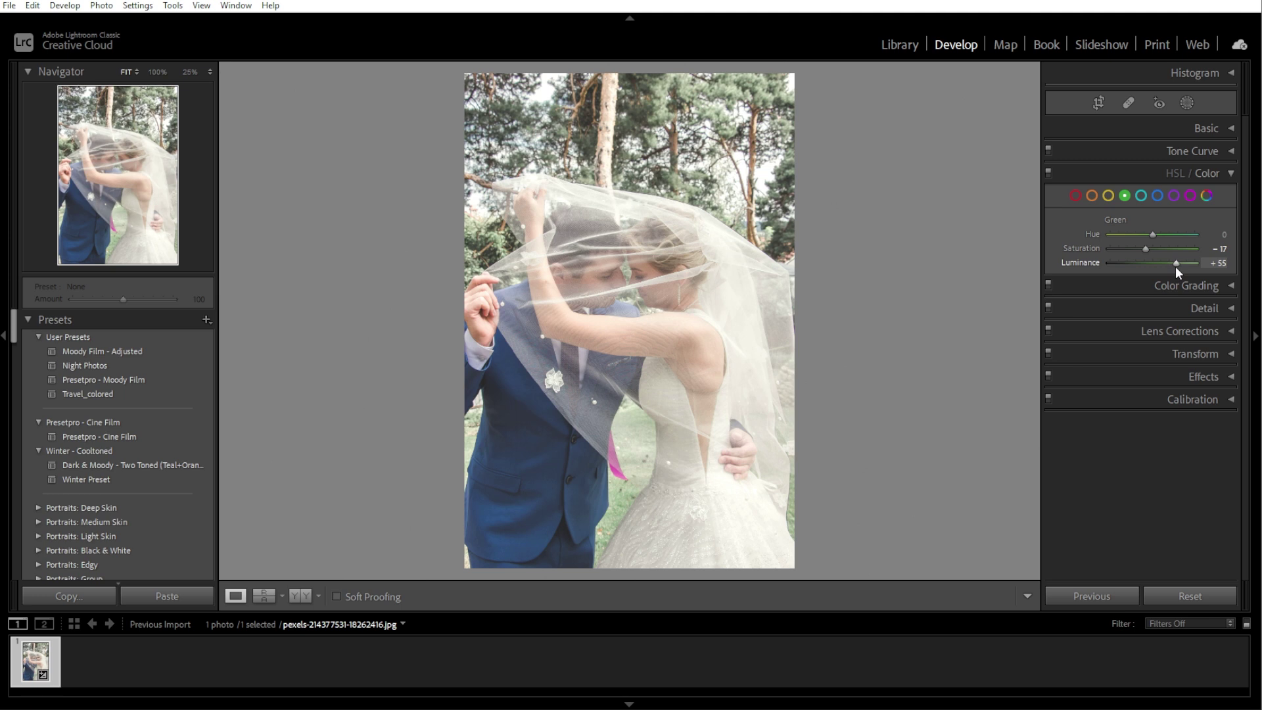
Step: Shift the Aqua hue strongly toward green and the Blue hue toward teal
{"action": "left_click", "coordinate": [1140, 195]}
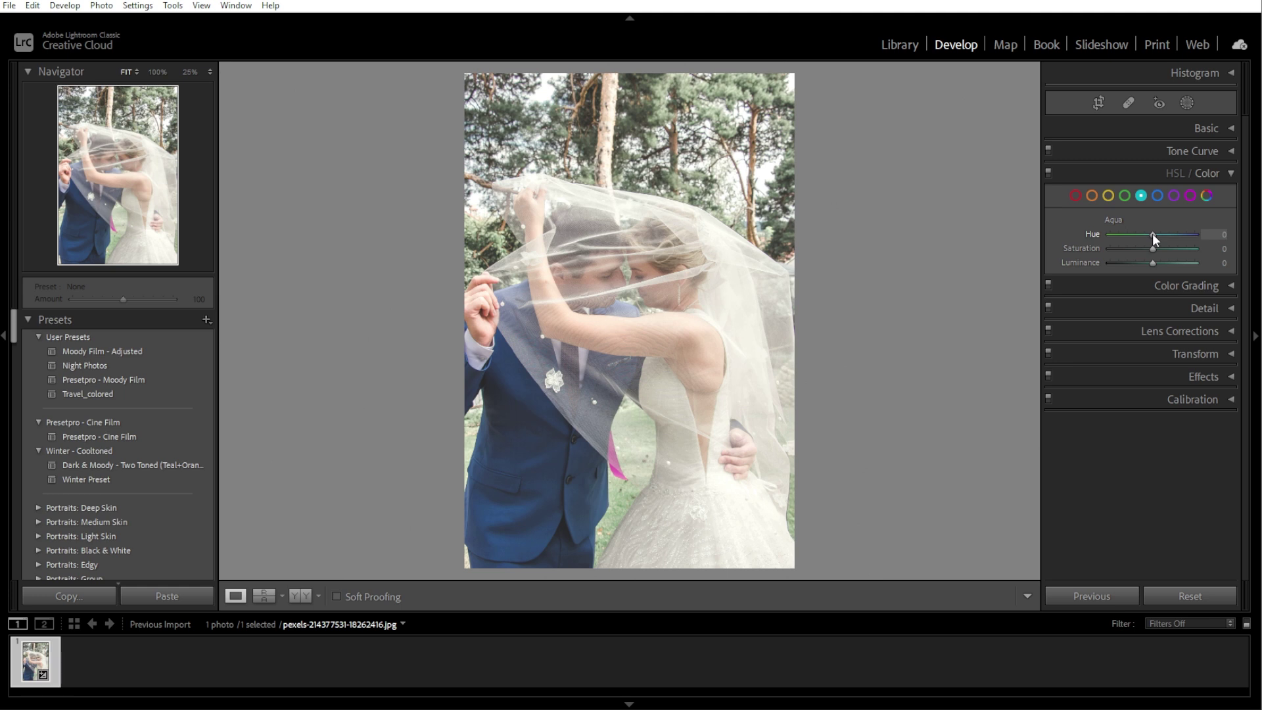
{"action": "left_click_drag", "start_coordinate": [1153, 234], "coordinate": [1126, 241]}
{"action": "left_click", "coordinate": [1157, 196]}
{"action": "left_click", "coordinate": [1141, 196]}
{"action": "left_click", "coordinate": [1108, 196]}
{"action": "left_click", "coordinate": [1232, 175]}
Step: Tint the highlights warm in Color Grading with hue 40 and saturation 15
{"action": "left_click", "coordinate": [1231, 197]}
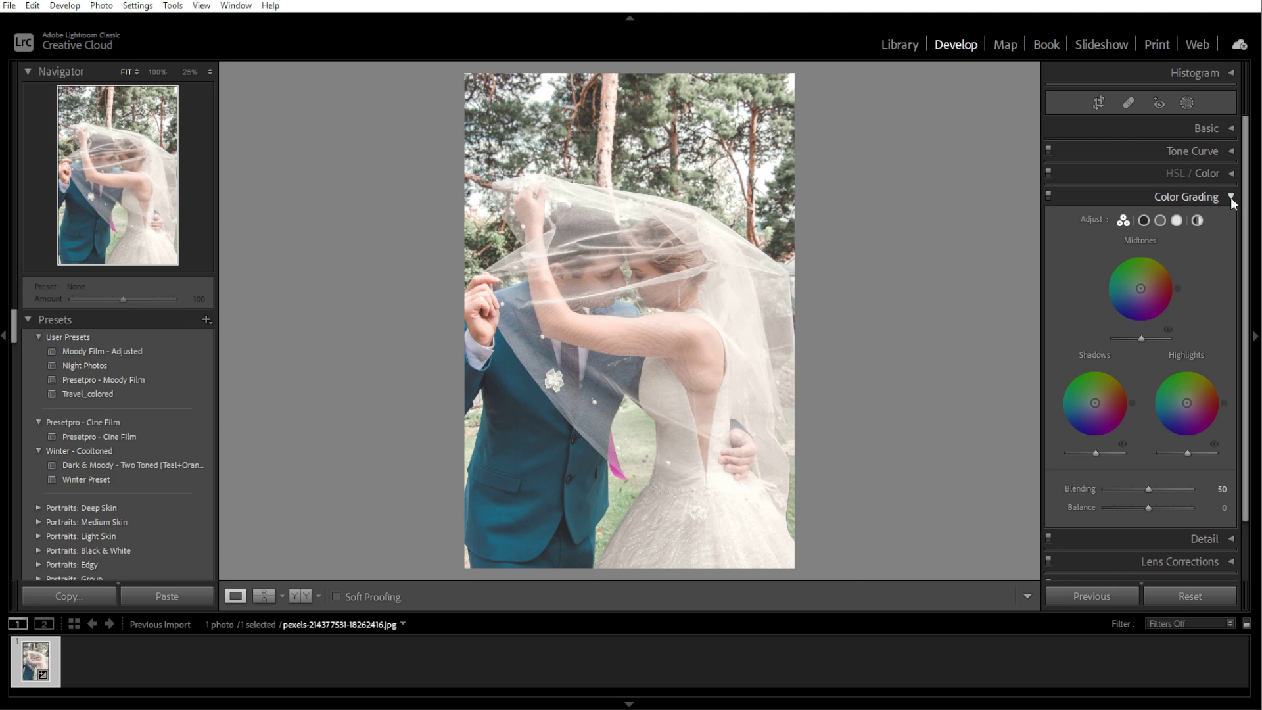
{"action": "left_click", "coordinate": [1176, 221]}
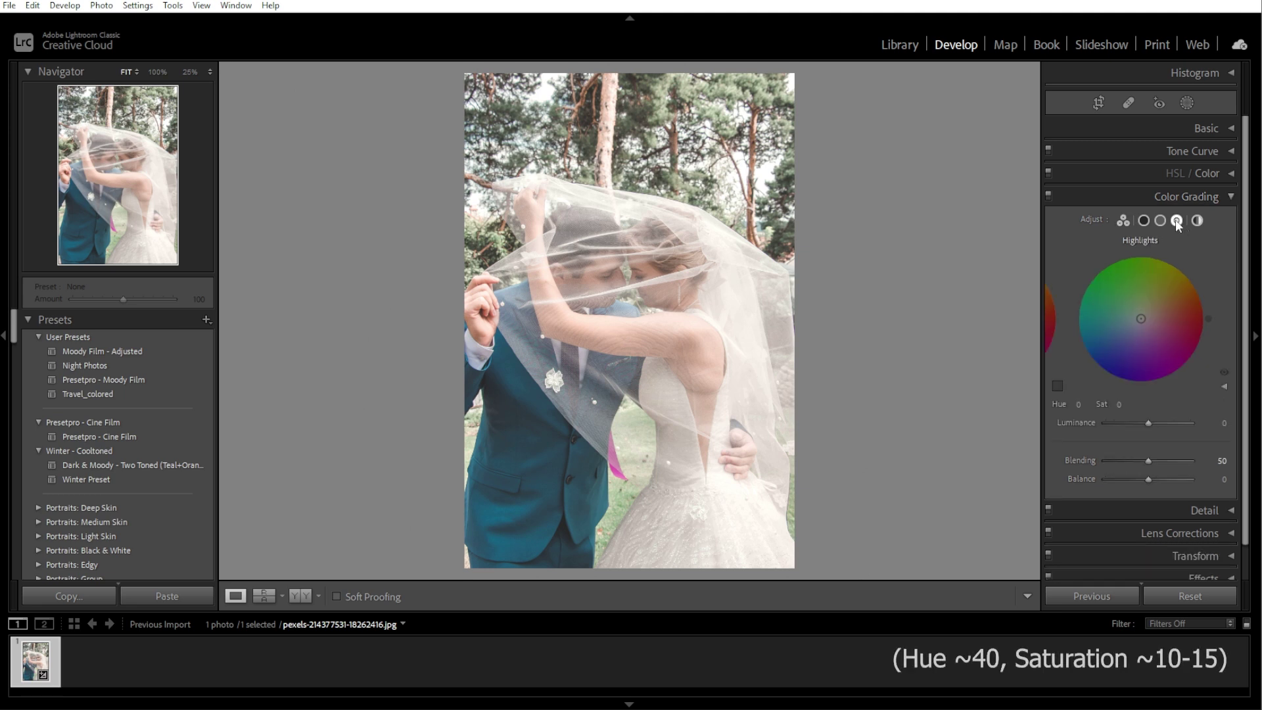
{"action": "left_click_drag", "start_coordinate": [1134, 356], "coordinate": [1153, 315]}
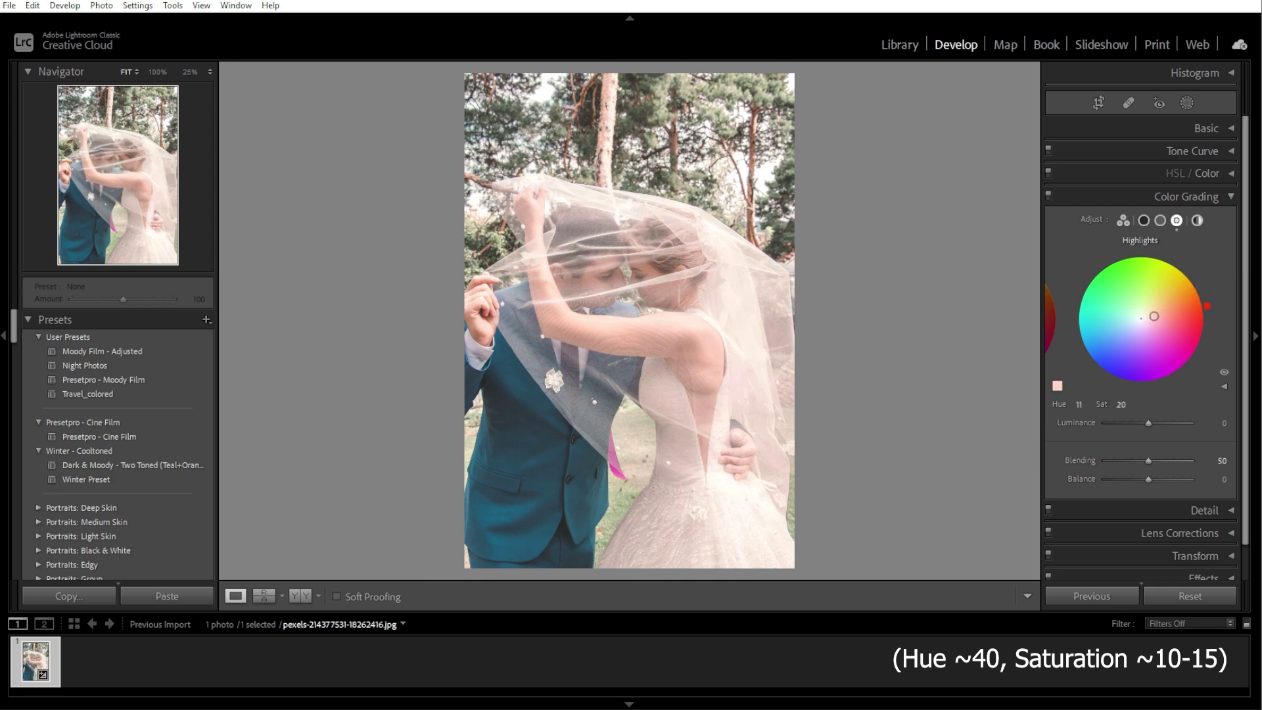
{"action": "left_click", "coordinate": [1080, 404]}
{"action": "type", "text": "40"}
{"action": "left_click", "coordinate": [1120, 404]}
{"action": "type", "text": "15"}
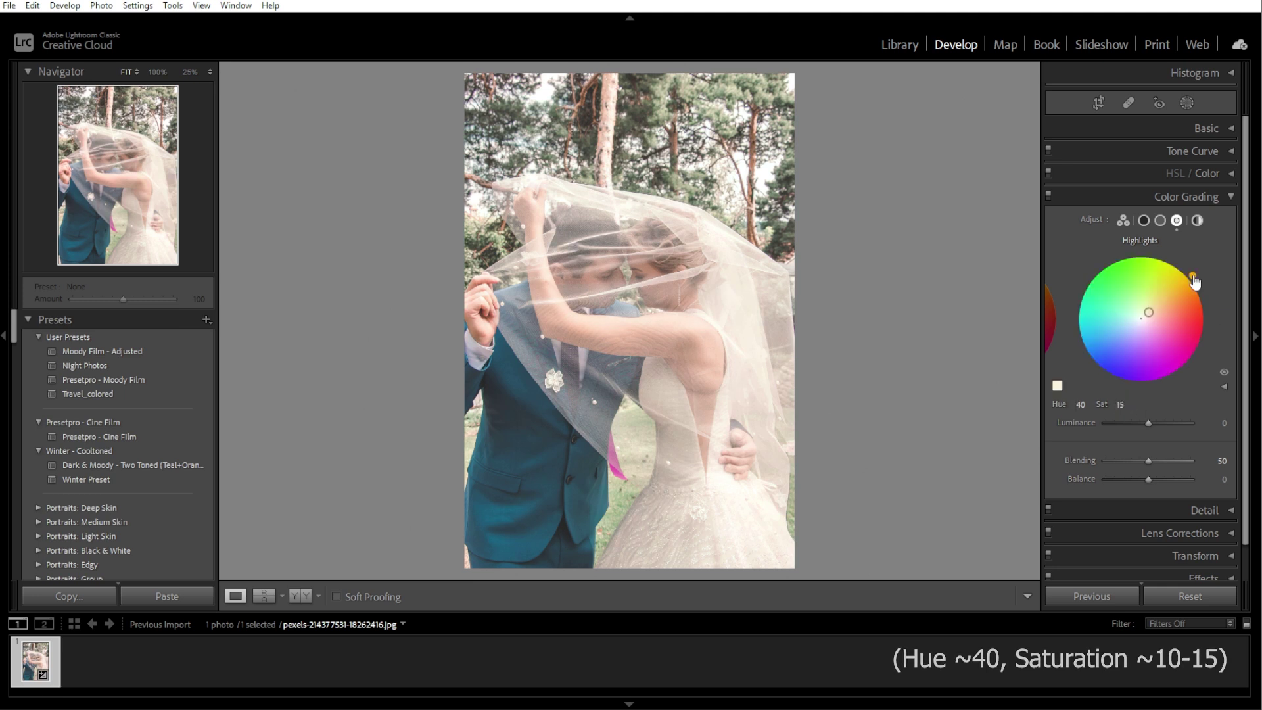
Step: Tint the shadows cool in Color Grading with hue 220 and saturation 20
{"action": "left_click", "coordinate": [1144, 221]}
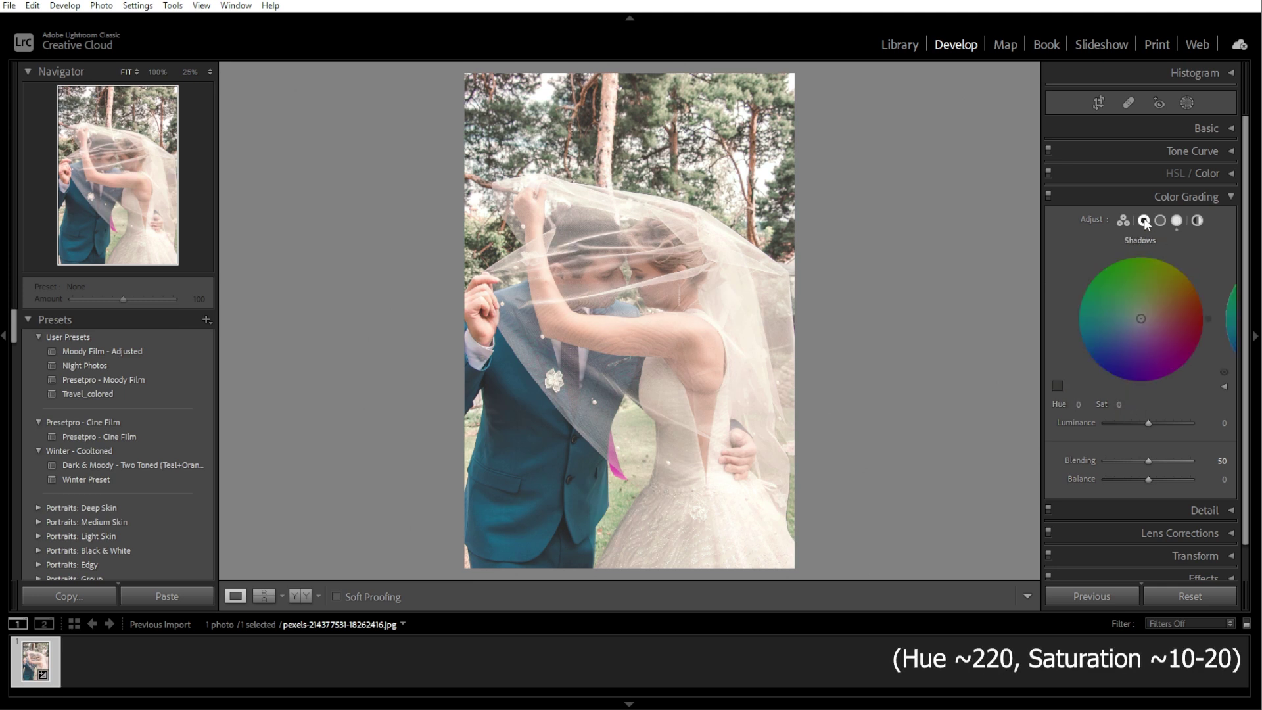
{"action": "left_click", "coordinate": [1080, 405]}
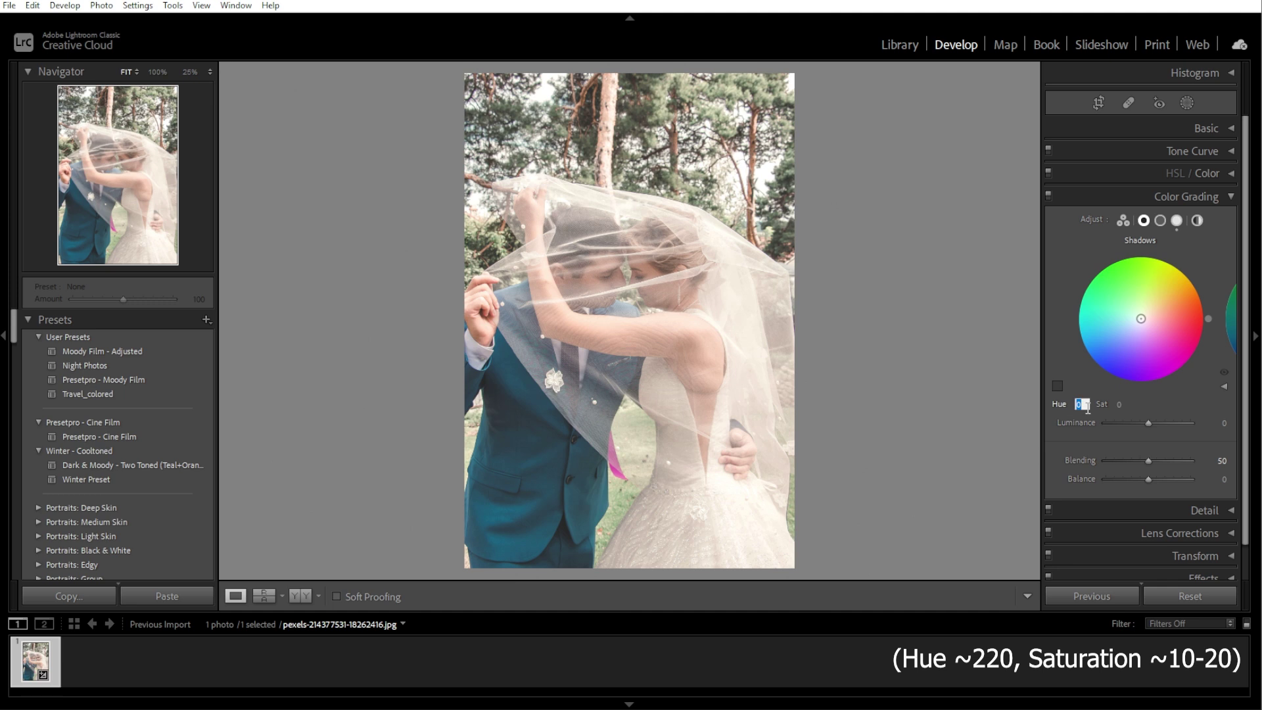
{"action": "type", "text": "220"}
{"action": "key", "text": "Return"}
{"action": "left_click", "coordinate": [1121, 404]}
{"action": "type", "text": "20"}
{"action": "key", "text": "Return"}
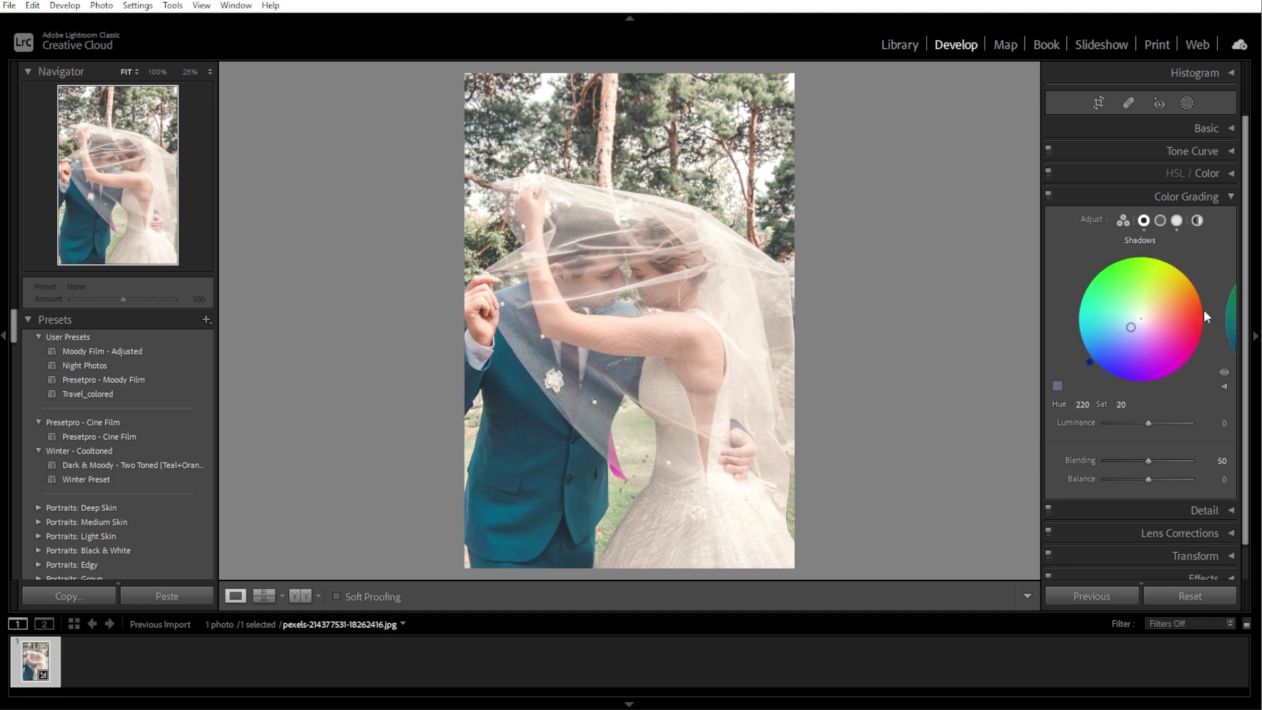
{"action": "left_click", "coordinate": [1233, 195]}
Step: Soften the photo with Clarity at -25 and set Dehaze to +12
{"action": "left_click", "coordinate": [1236, 128]}
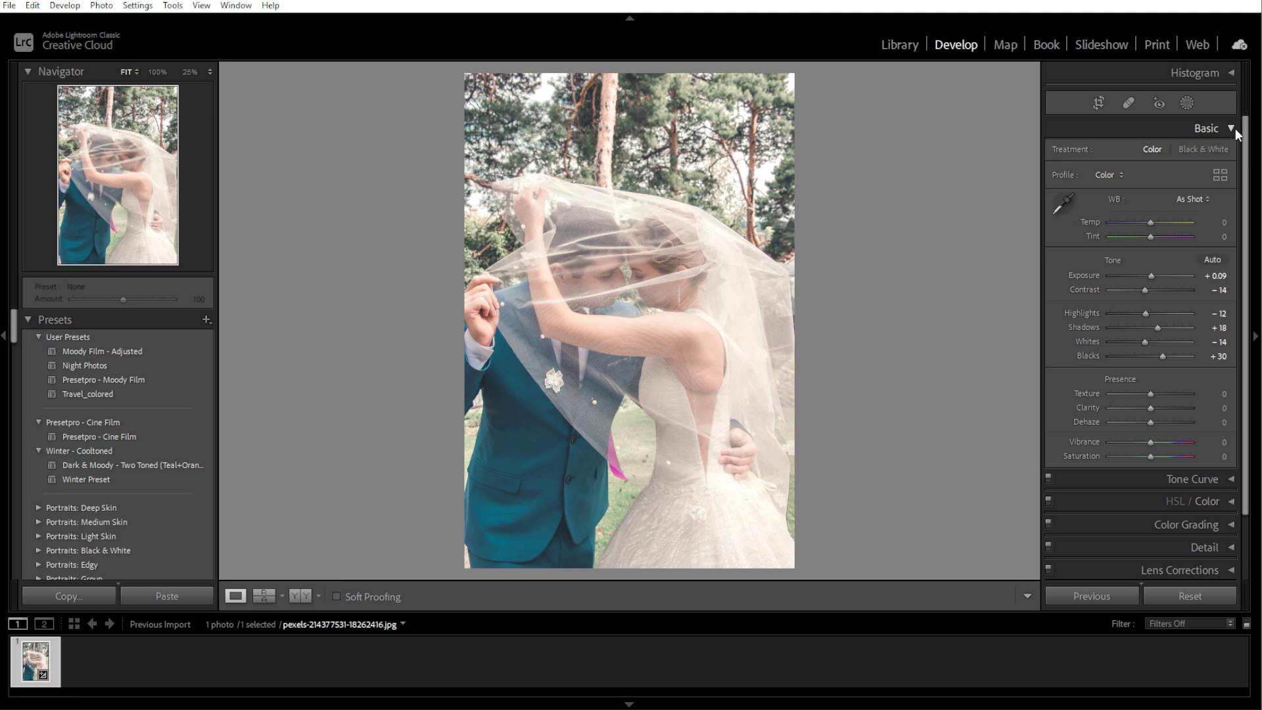
{"action": "left_click_drag", "start_coordinate": [1154, 407], "coordinate": [1141, 408]}
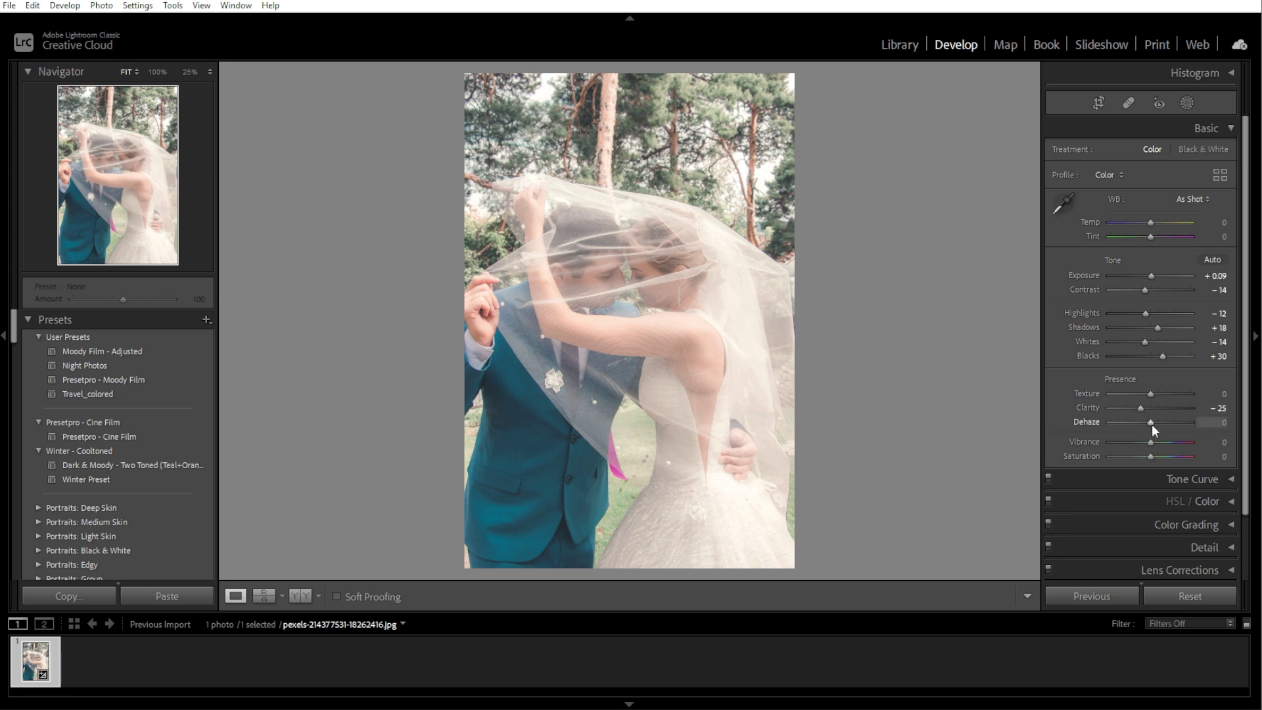
{"action": "left_click_drag", "start_coordinate": [1153, 426], "coordinate": [1158, 426]}
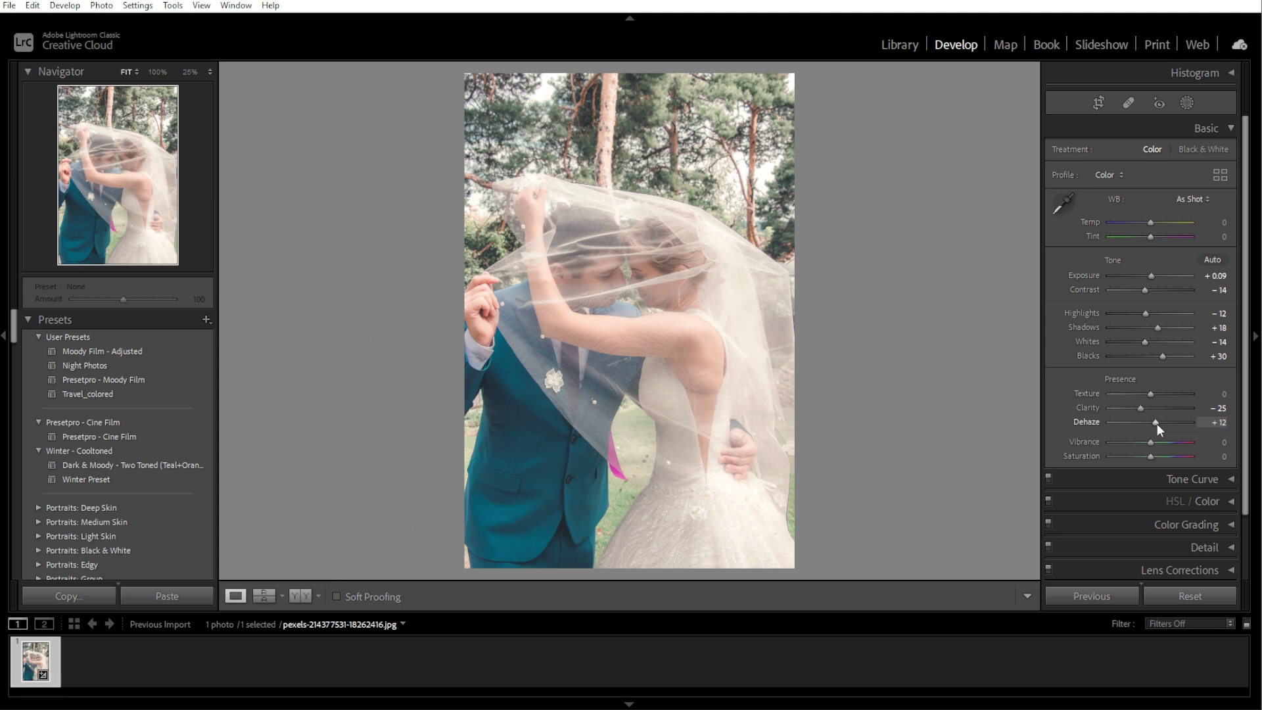
{"action": "left_click", "coordinate": [1230, 128]}
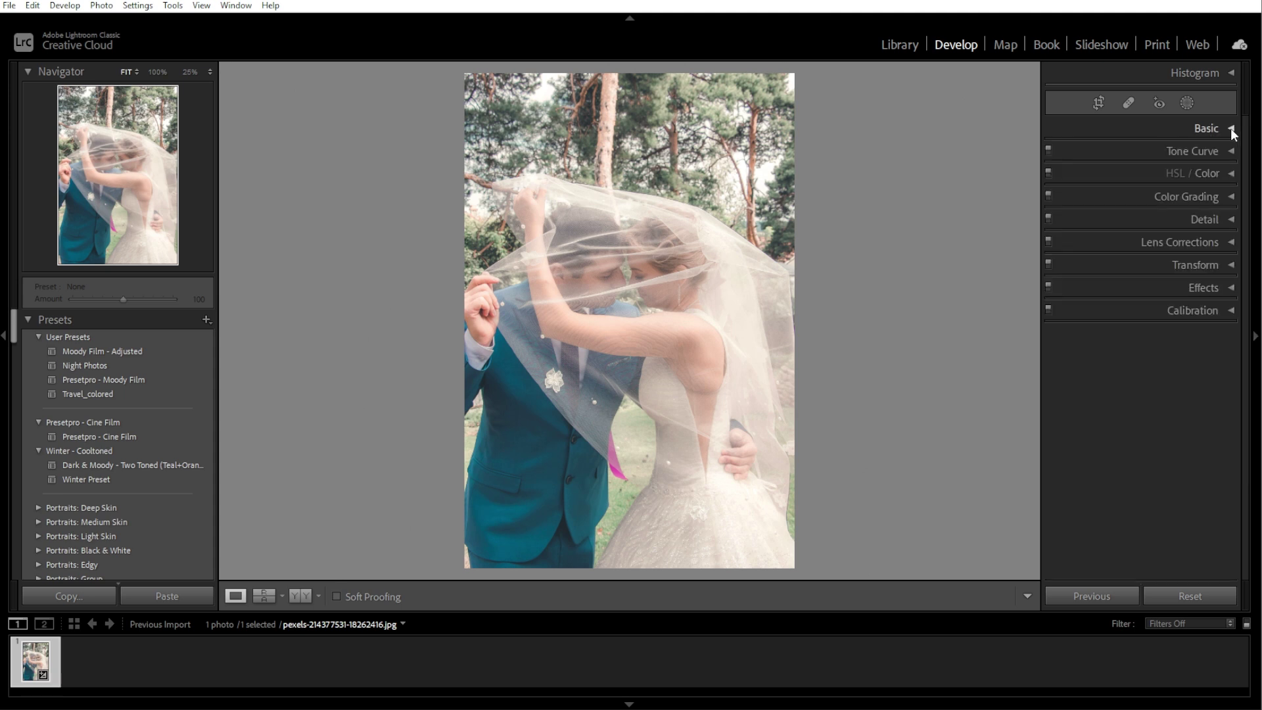
Step: Set the post-crop vignette amount to -14 and compare the photo's before and after versions side by side
{"action": "left_click", "coordinate": [1234, 289]}
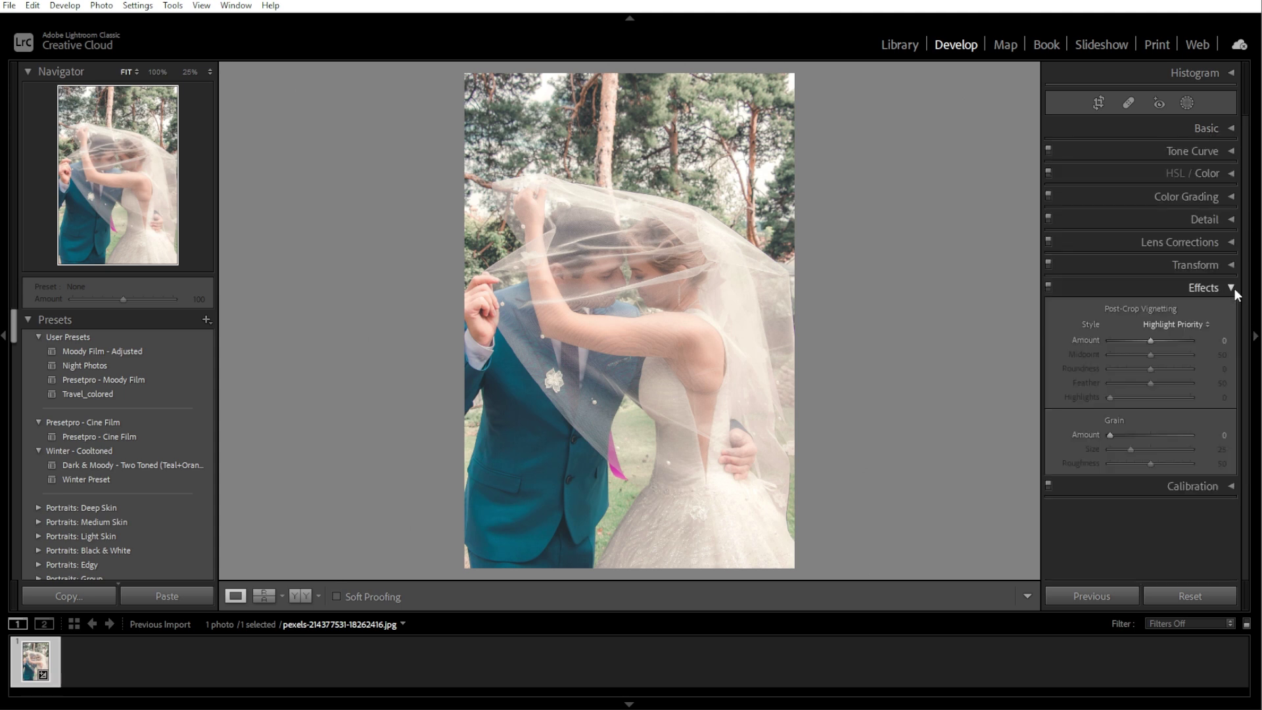
{"action": "left_click_drag", "start_coordinate": [1152, 341], "coordinate": [1144, 340]}
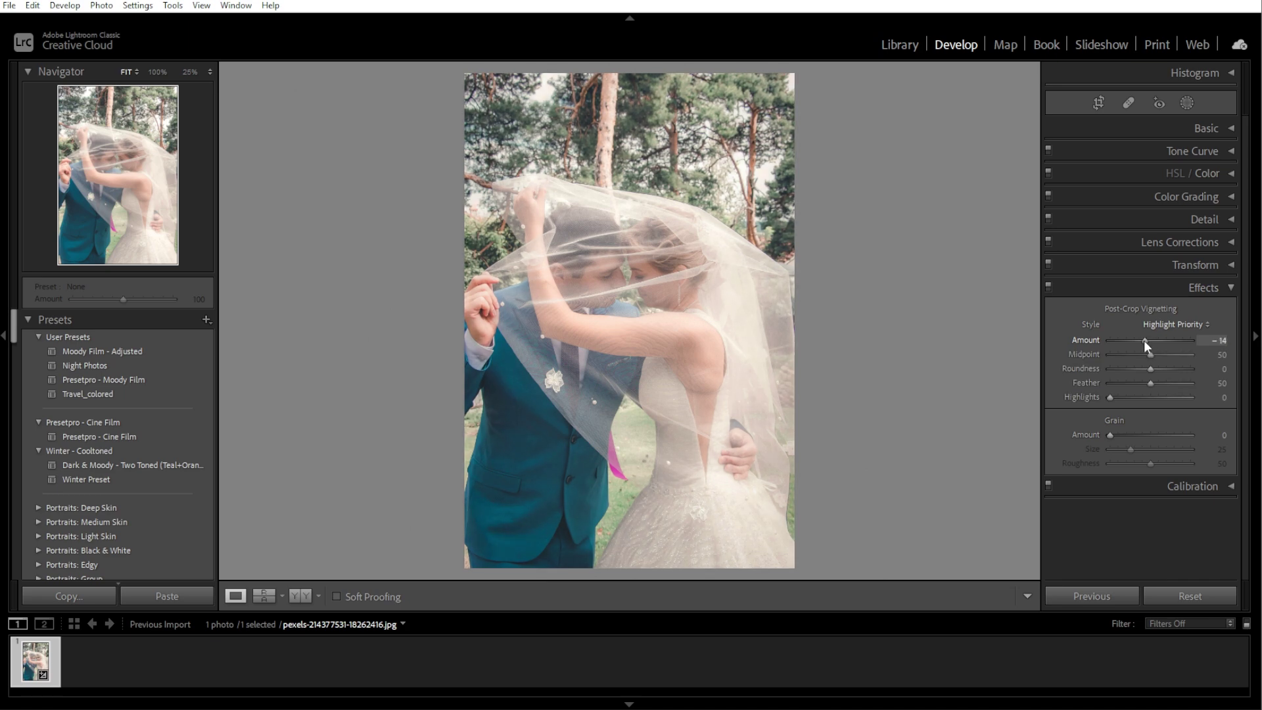
{"action": "key", "text": "y"}
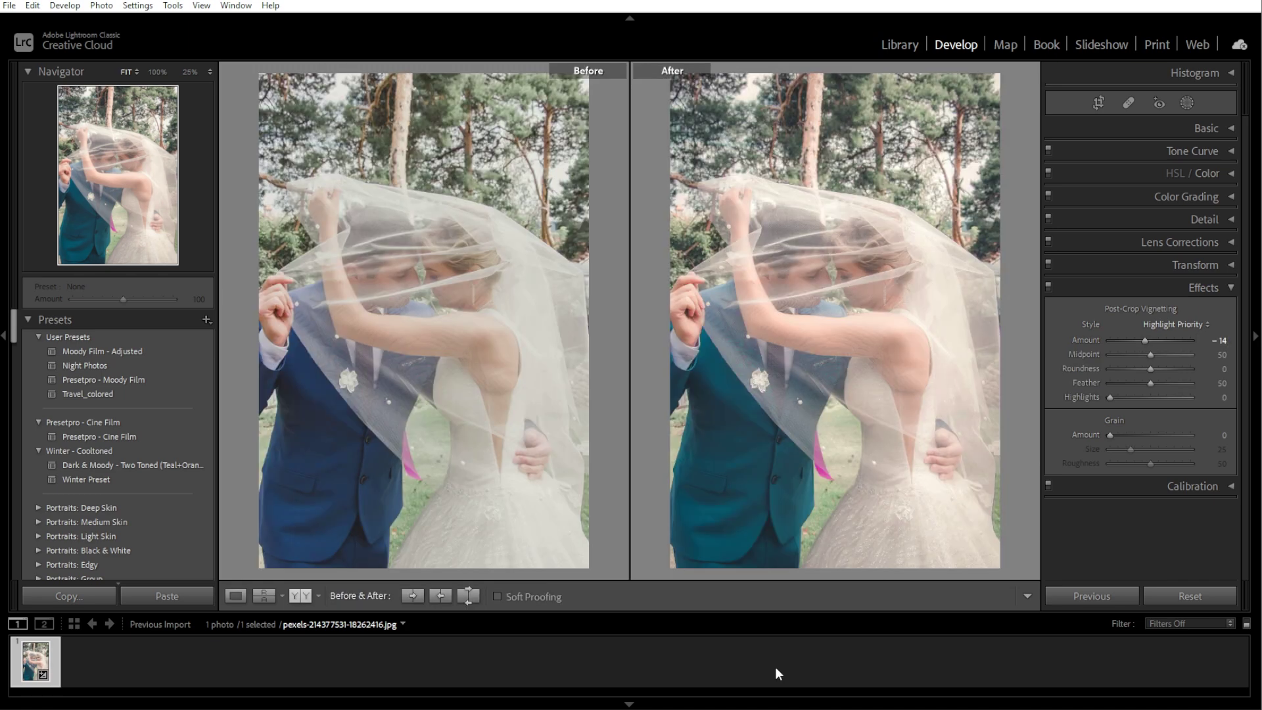